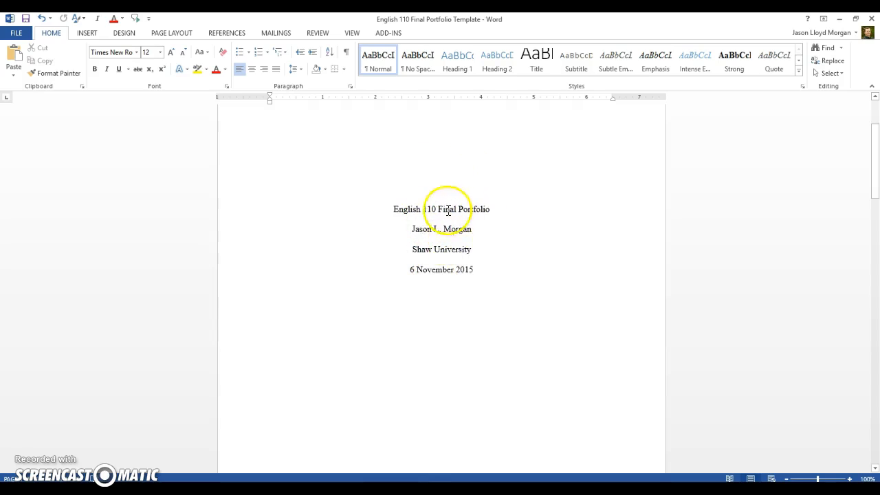
Step: Review the portfolio template's title page, index and Reflective Overview page
scroll(484, 278, "down", 10)
scroll(484, 278, "down", 5)
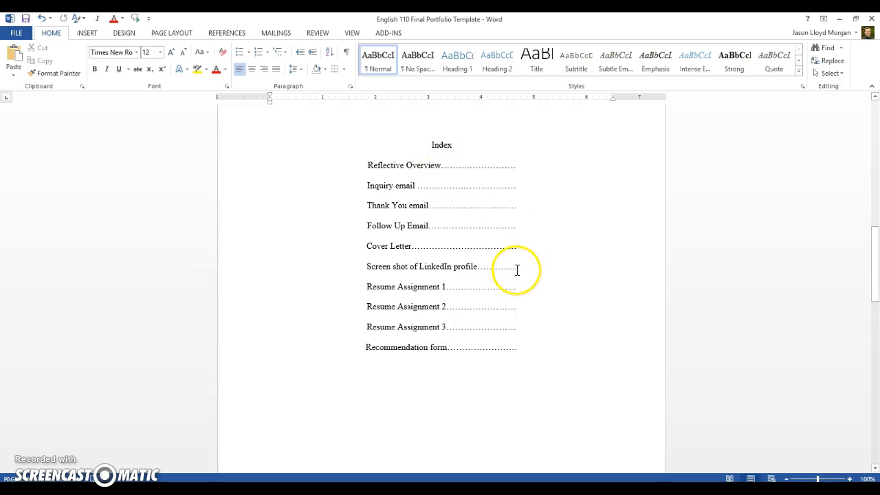
scroll(515, 269, "down", 10)
scroll(458, 245, "down", 2)
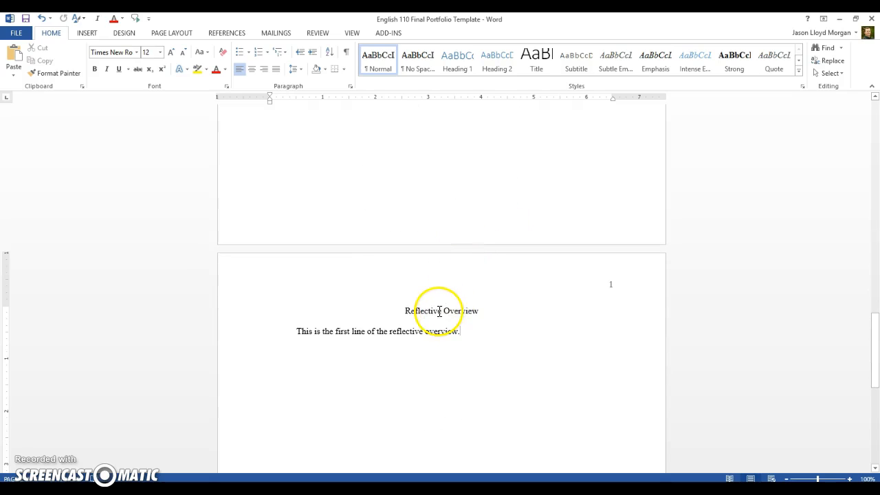
scroll(471, 267, "up", 5)
scroll(472, 275, "down", 5)
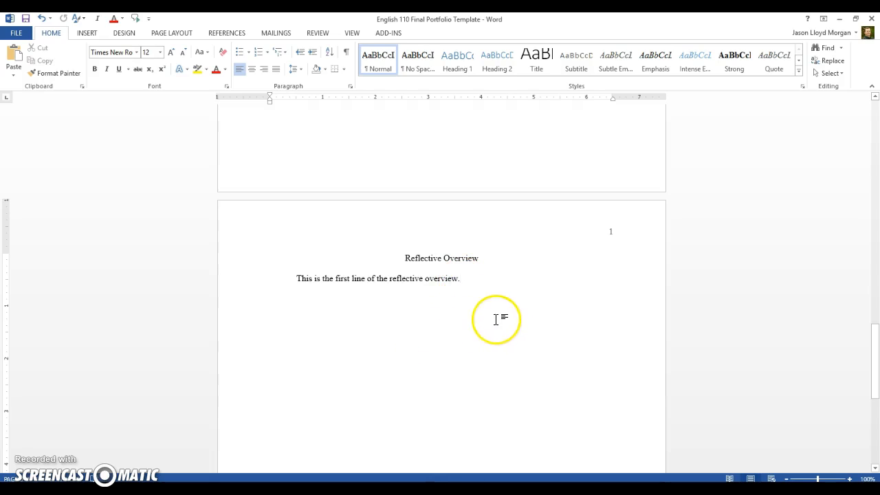
scroll(440, 296, "up", 5)
scroll(442, 292, "up", 3)
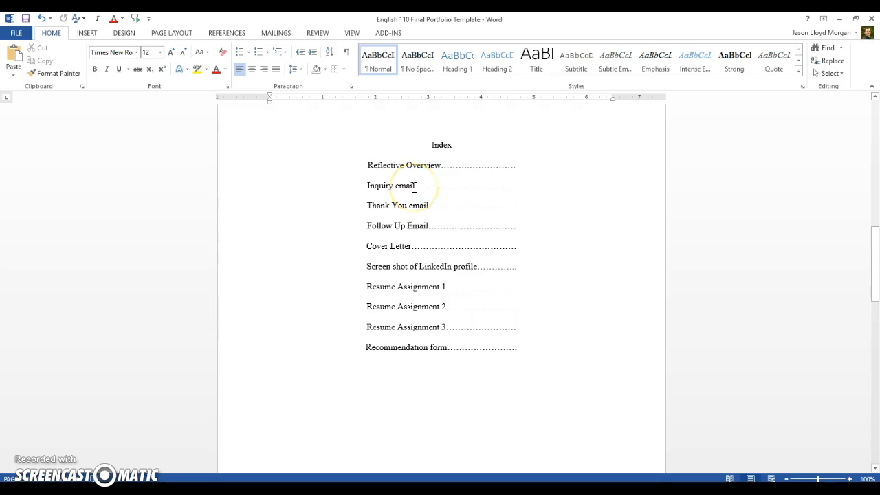
Step: Add blank lines after the Reflective Overview sentence until the cursor reaches the first line of page 2
scroll(467, 220, "down", 12)
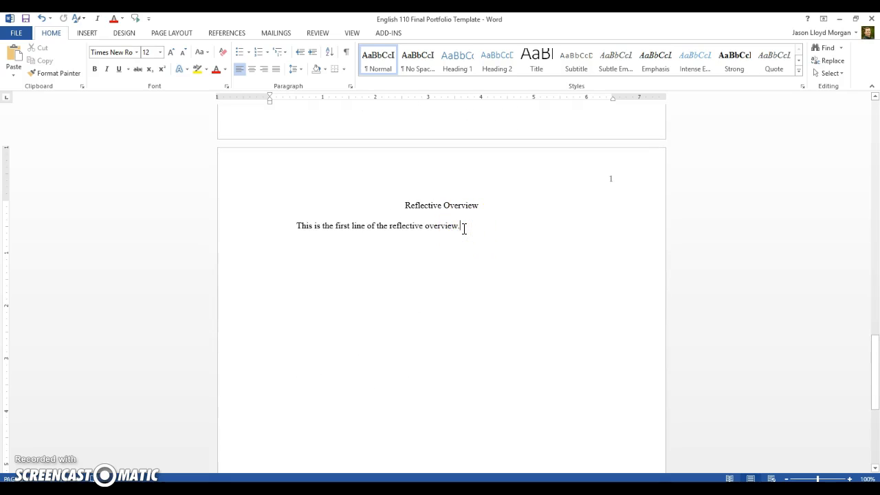
key("Return")
key("Return")
key("Return")
key("Return")
key("Return")
key("Return")
key("Return")
key("Return")
key("Return")
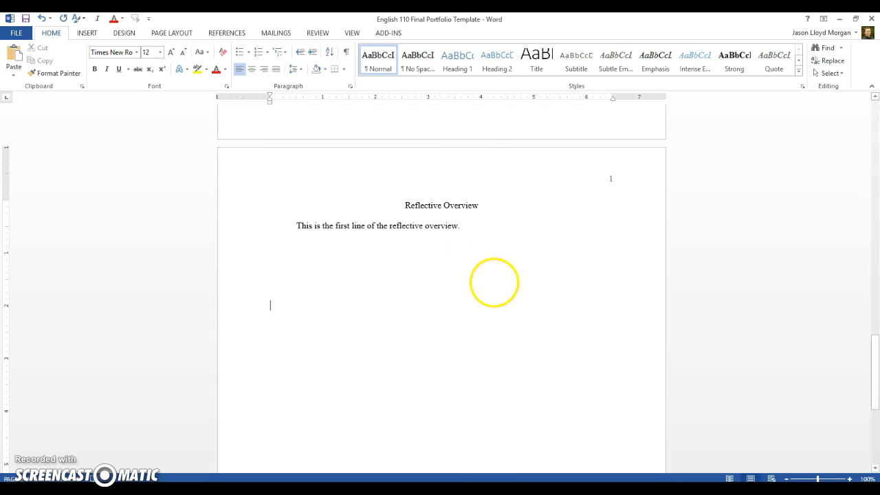
scroll(468, 295, "down", 3)
key("Return")
key("Return")
key("Return")
key("Return")
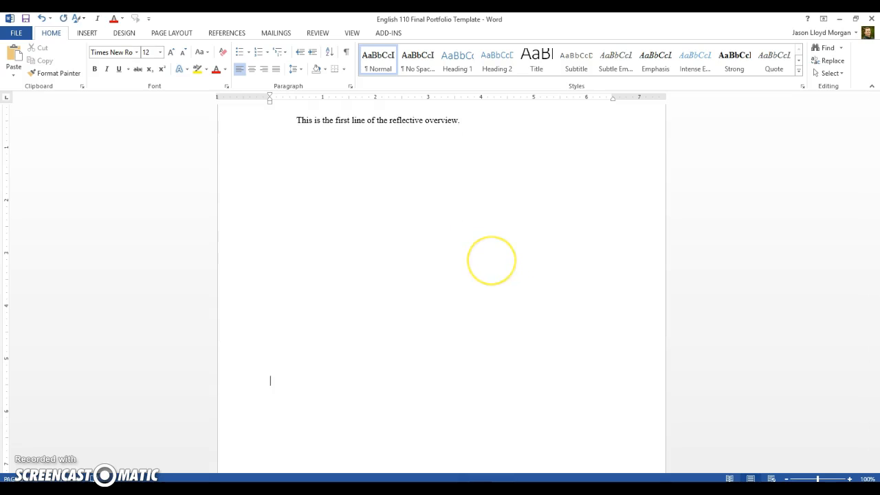
scroll(493, 259, "down", 3)
key("Return")
key("Return")
key("Return")
key("Return")
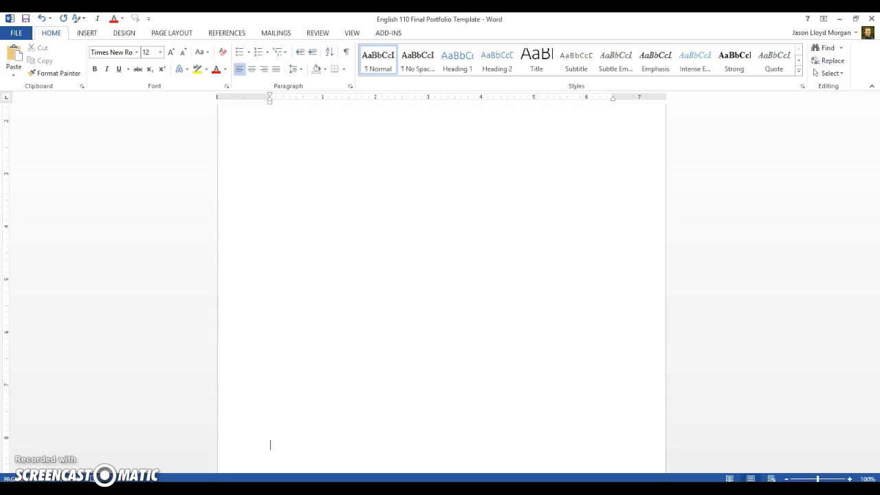
key("Return")
scroll(476, 254, "down", 3)
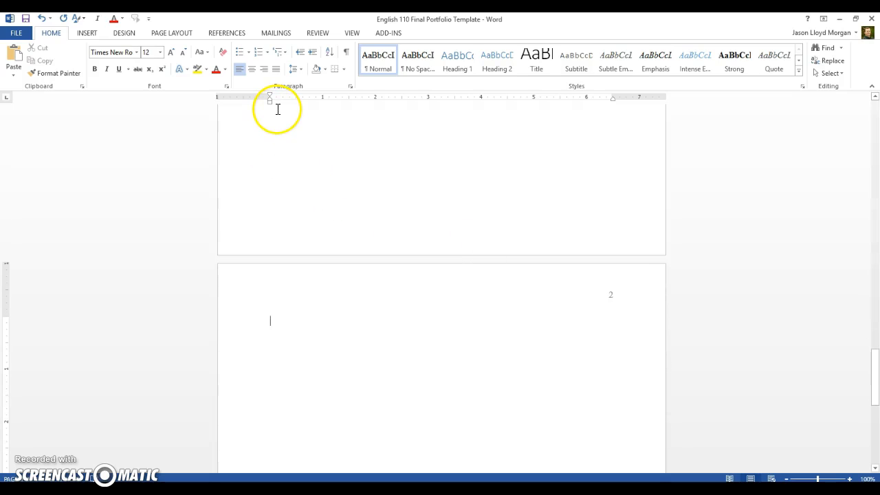
Step: Enter the centered heading "Inquiry Email" on page 2 and left-align the line below it
left_click(252, 70)
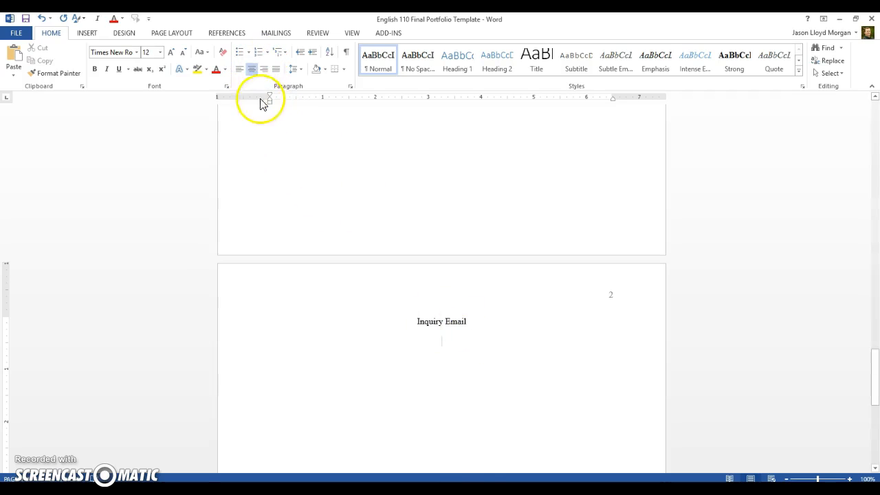
left_click(238, 70)
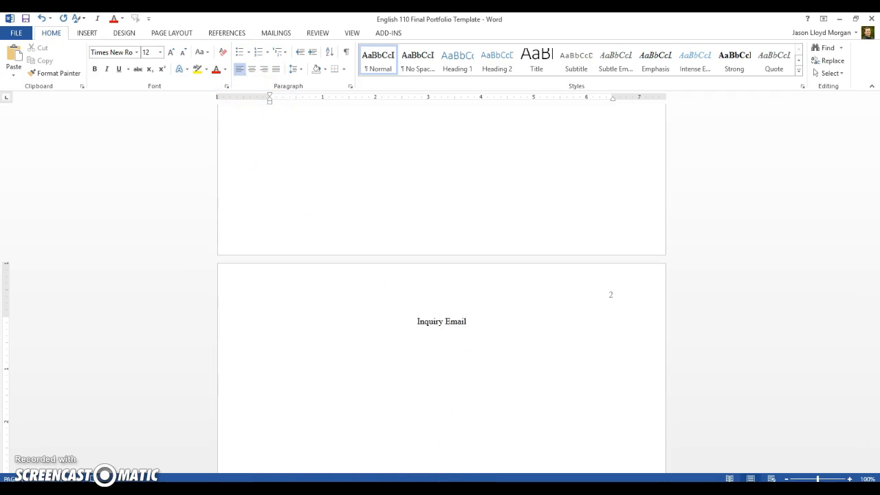
Step: Switch to Document1 and copy the entire letter, from the date through the contact details
left_click(530, 454)
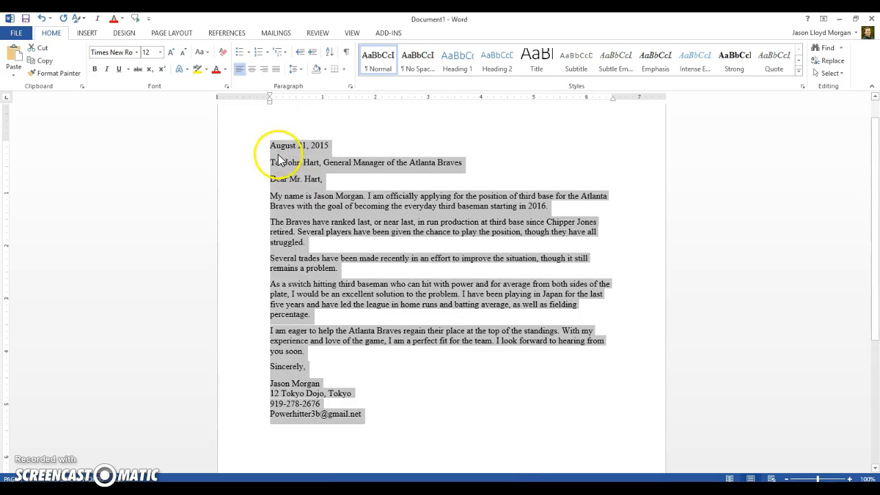
left_click(414, 387)
left_click_drag(280, 164, 369, 415)
right_click(312, 226)
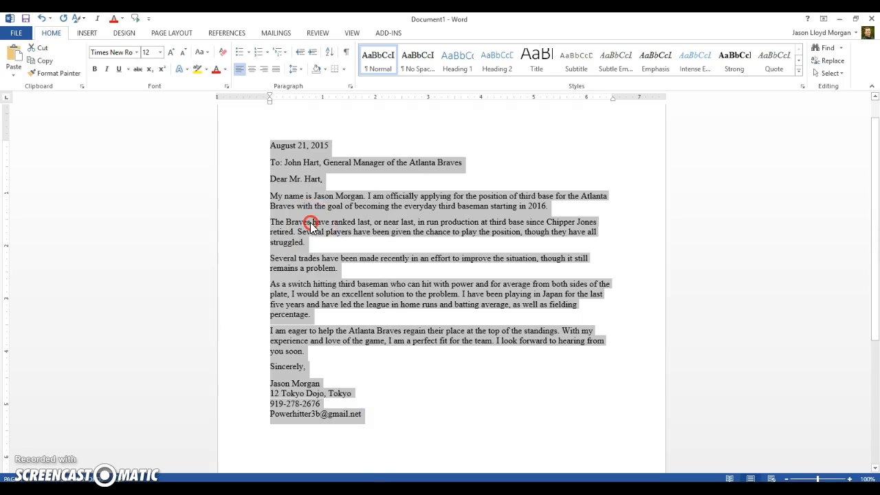
left_click(332, 241)
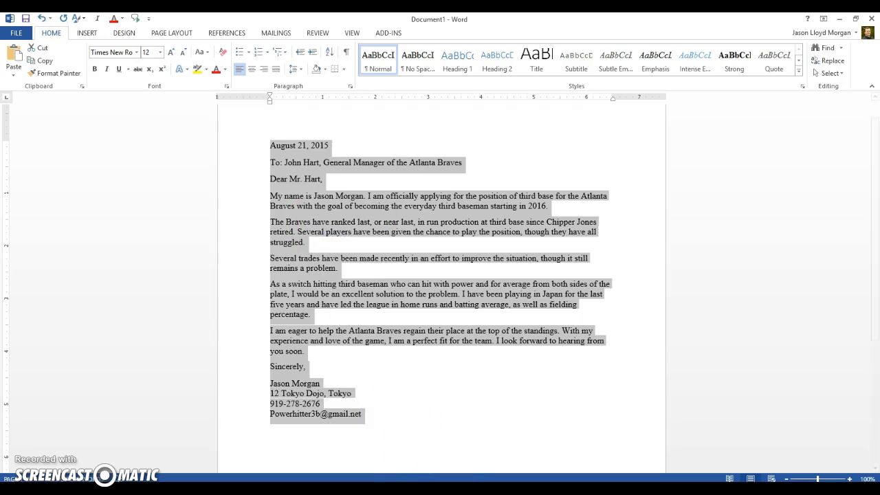
Step: Return to the English 110 Final Portfolio Template and paste the letter below the Inquiry Email heading, keeping source formatting
left_click(419, 459)
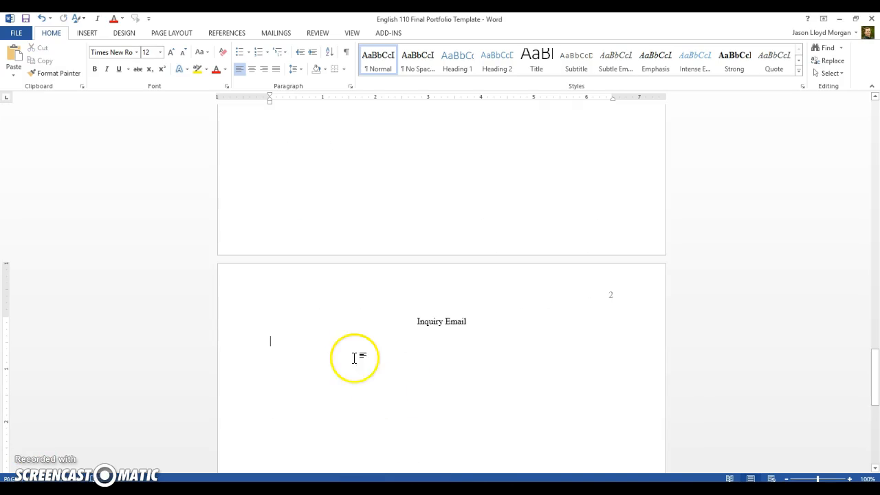
right_click(271, 340)
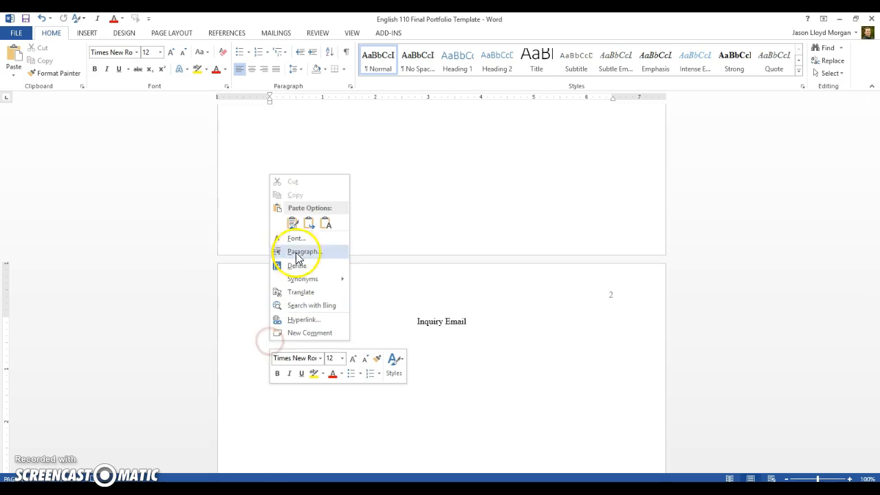
left_click(293, 224)
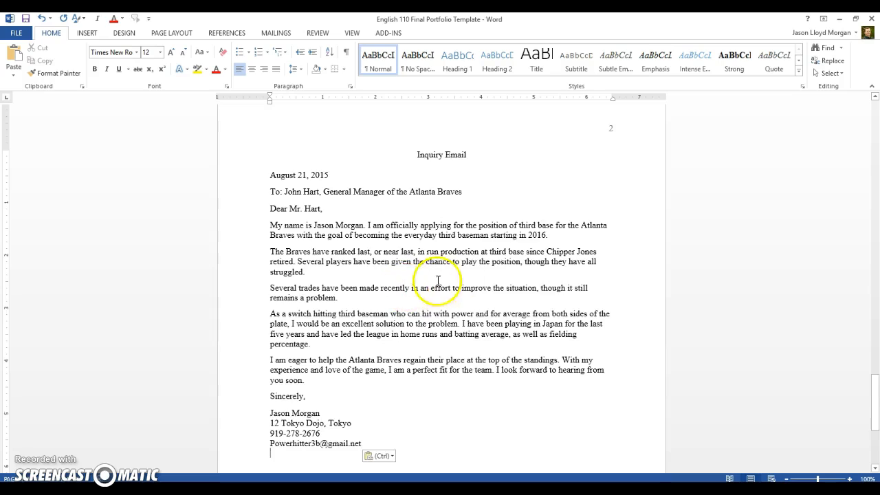
Step: Add blank lines after the letter up to page 3 and enter the centered heading "Thank You Email" with a left-aligned line below
scroll(454, 271, "down", 4)
key("Return")
key("Return")
key("Return")
key("Return")
key("Return")
key("Return")
key("Return")
key("Return")
key("Return")
key("Return")
key("Return")
key("Return")
key("Return")
key("Return")
key("Return")
key("Return")
key("Return")
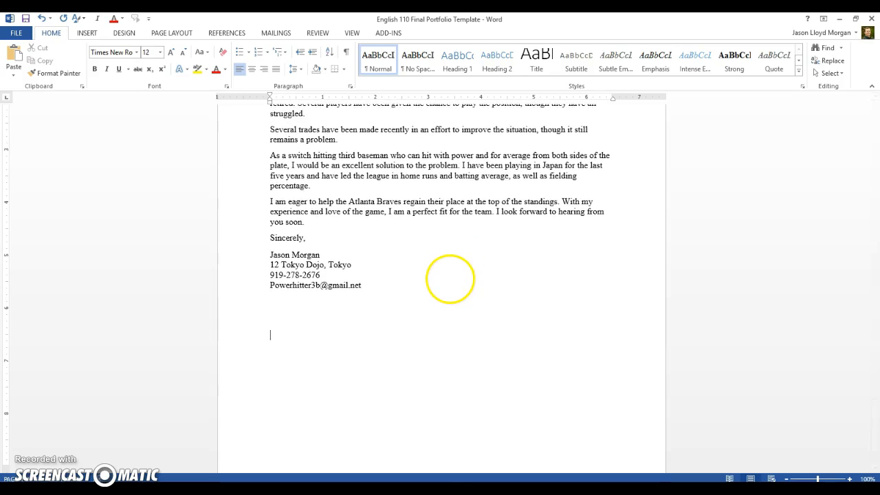
scroll(434, 302, "down", 4)
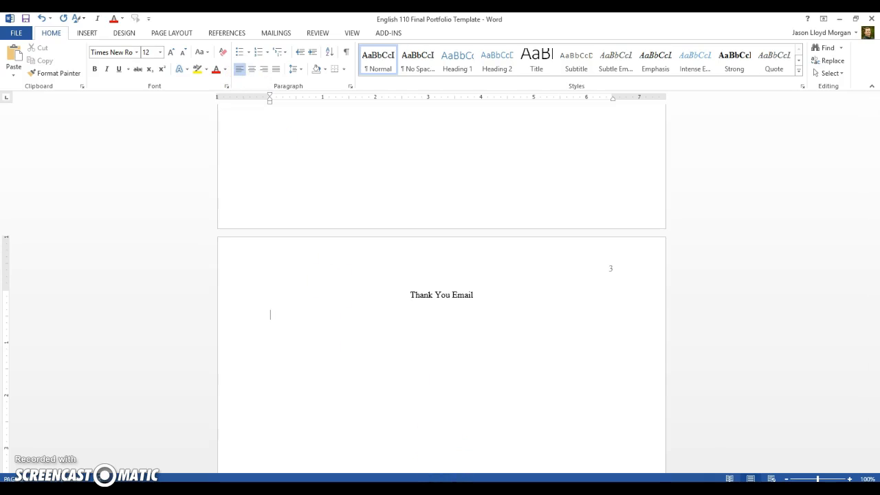
Step: Copy the full letter text from Document1 again for the Thank You Email section
left_click(516, 473)
left_click(519, 452)
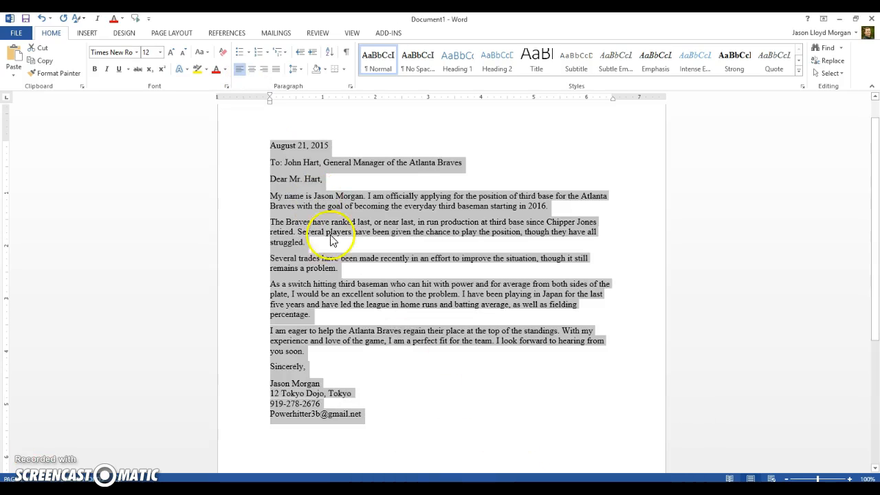
left_click(383, 351)
left_click_drag(272, 145, 369, 413)
right_click(319, 232)
left_click(339, 253)
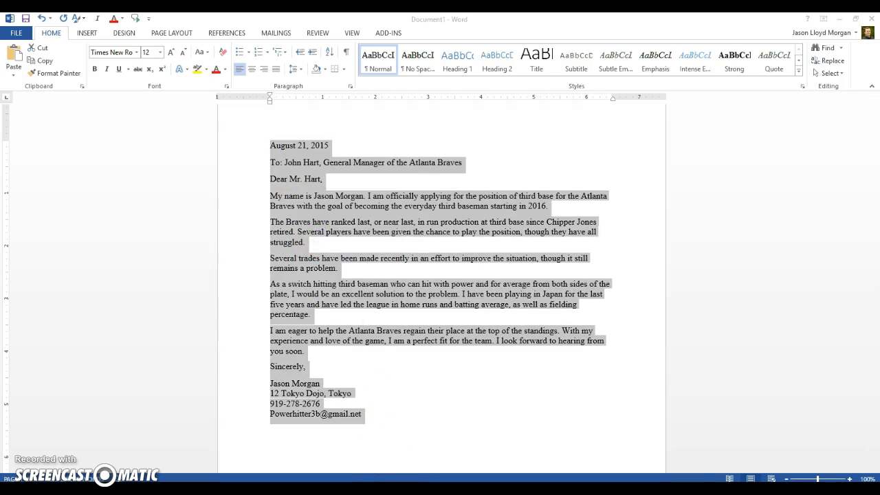
Step: Paste the copied letter below the Thank You Email heading on page 3 of the portfolio template
left_click(440, 462)
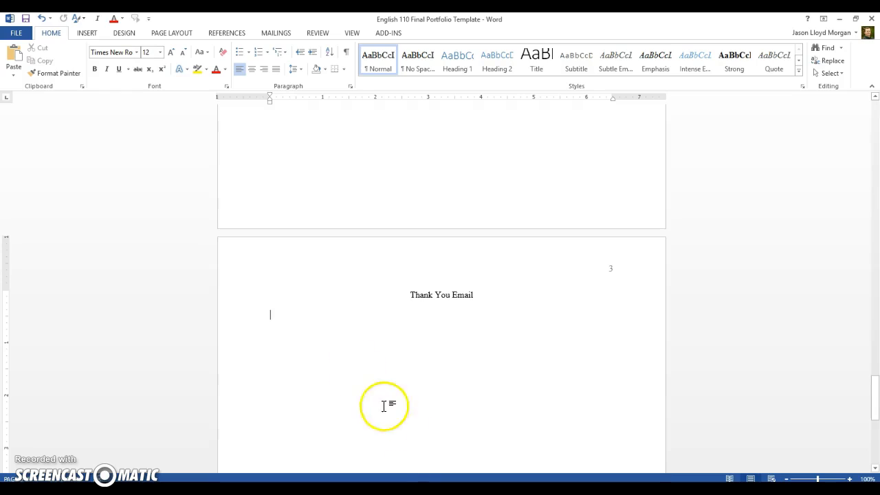
right_click(269, 313)
left_click(291, 361)
Step: Check the layout of the Inquiry Email and Thank You Email pages
scroll(472, 349, "up", 5)
scroll(471, 349, "down", 9)
scroll(471, 349, "up", 10)
scroll(472, 349, "down", 5)
scroll(471, 349, "up", 4)
scroll(471, 349, "down", 2)
scroll(471, 349, "down", 9)
scroll(472, 350, "up", 2)
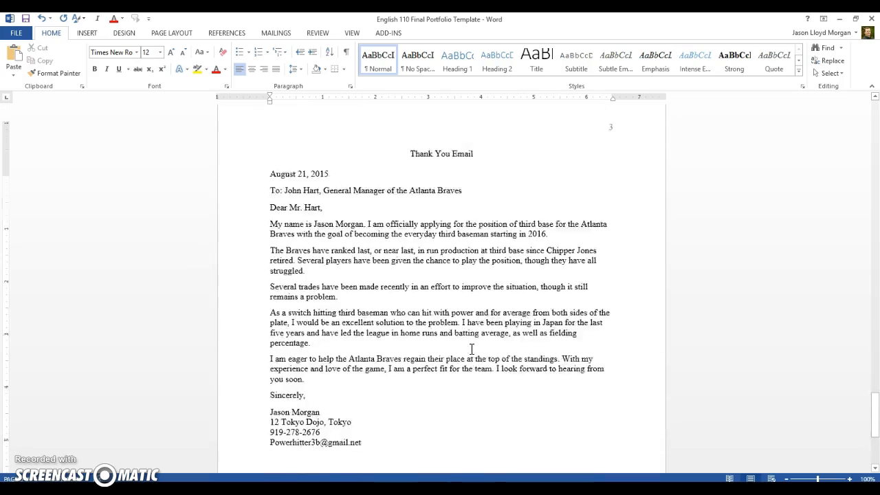
scroll(481, 330, "up", 5)
scroll(495, 344, "down", 10)
Step: Type filler text after the first Reflective Overview sentence, continuing into a second paragraph
scroll(488, 336, "up", 15)
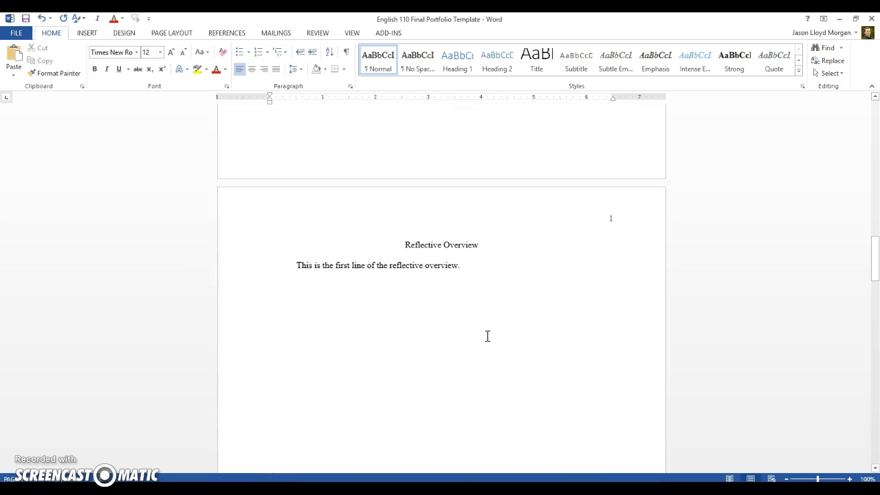
left_click(461, 265)
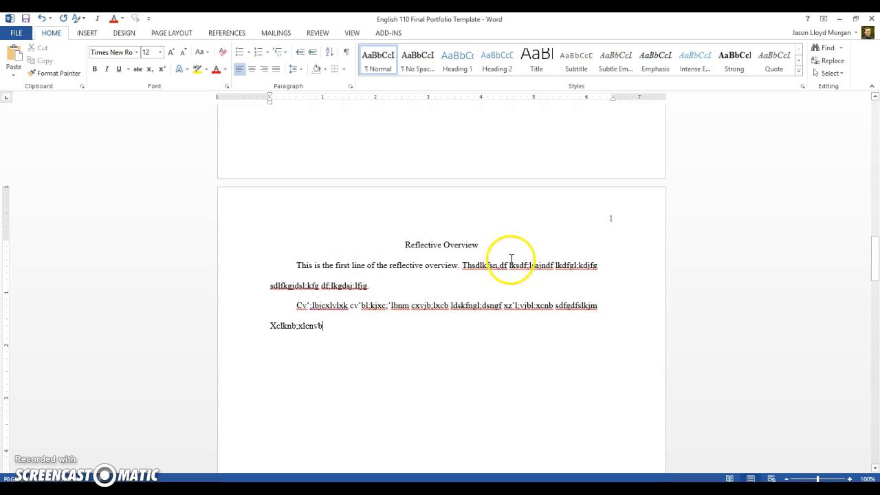
Step: Check where the Inquiry Email and Thank You Email headings sit on their pages after the added overview text
scroll(498, 310, "down", 3)
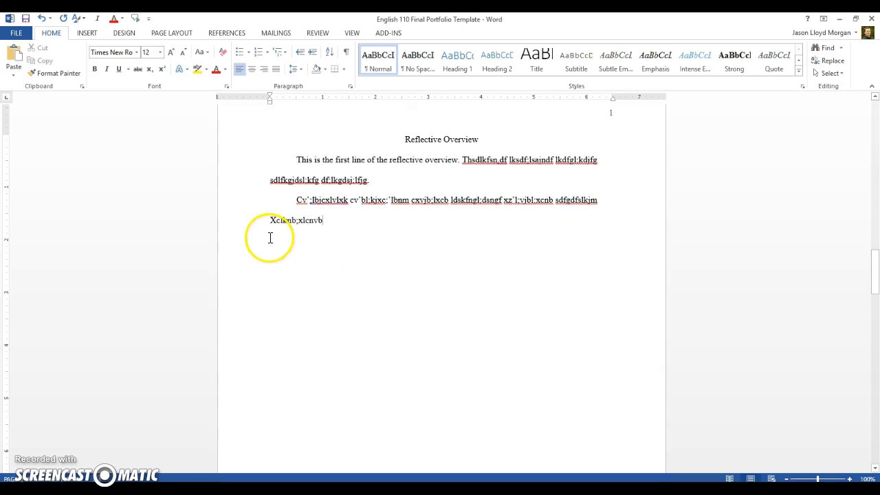
scroll(440, 262, "down", 18)
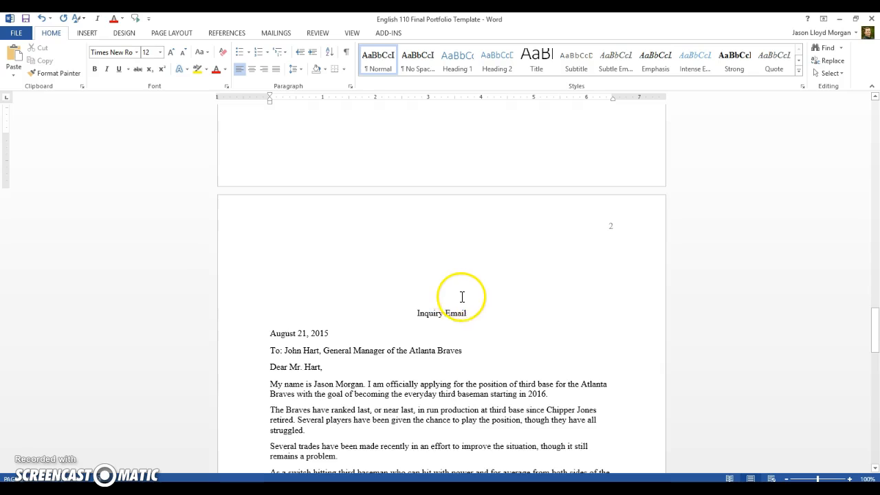
scroll(462, 297, "down", 20)
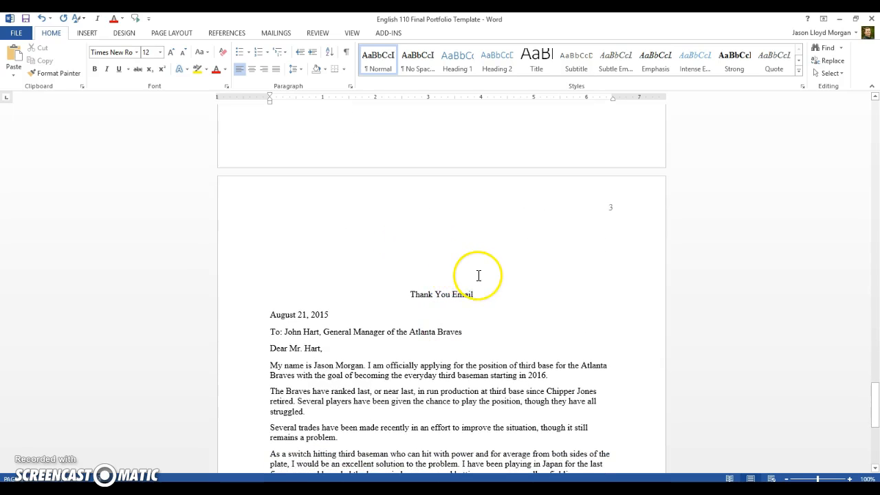
scroll(435, 257, "up", 20)
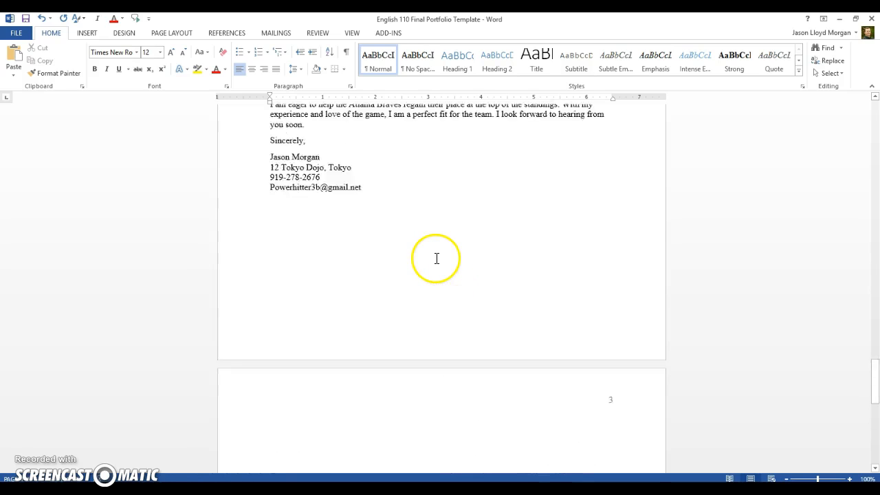
scroll(430, 257, "up", 10)
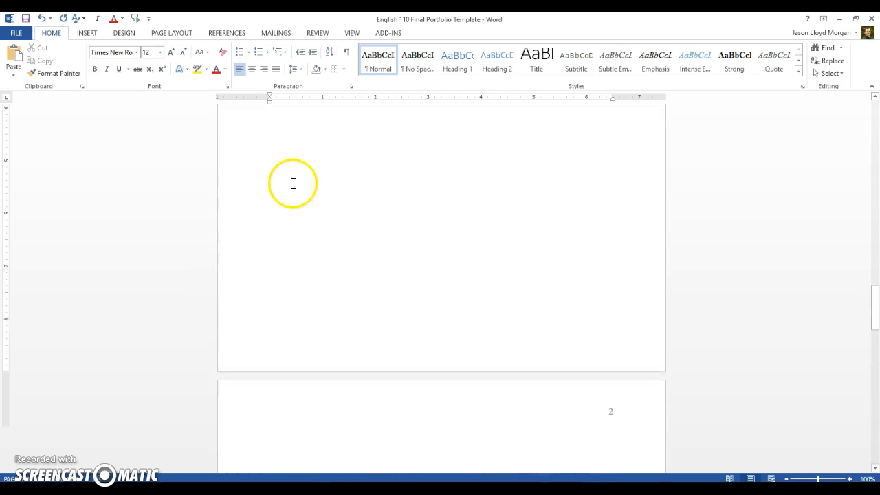
scroll(416, 189, "up", 3)
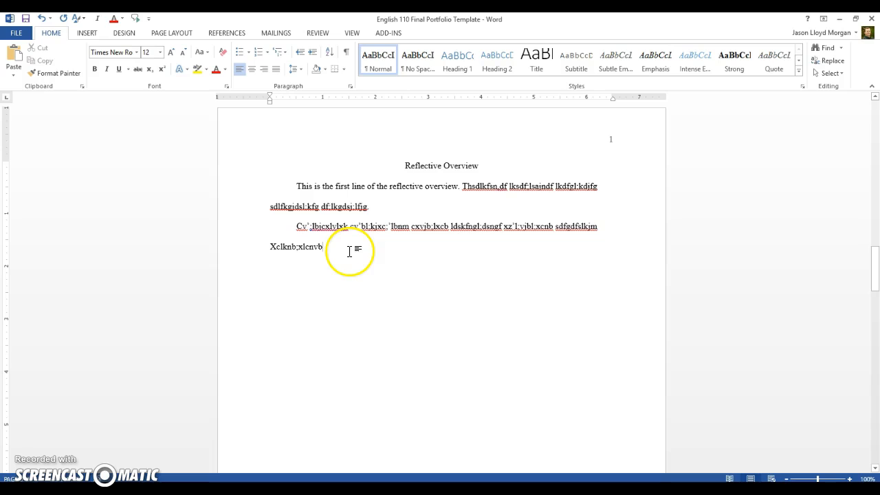
Step: Remove surplus blank lines on page 1 to bring the Inquiry Email heading back to the first line of page 2
scroll(434, 291, "down", 15)
scroll(464, 270, "up", 3)
scroll(464, 270, "down", 2)
left_click(299, 187)
key("Return")
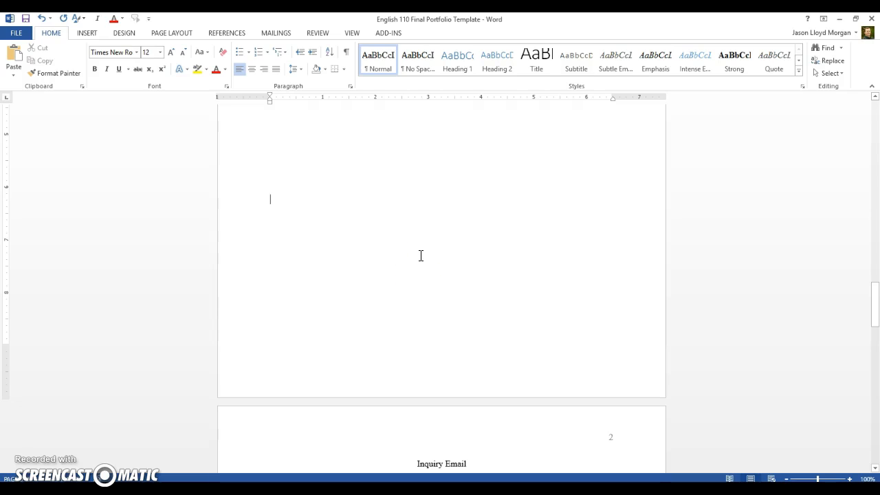
Step: Delete the filler text following the first sentence of the Reflective Overview
scroll(343, 267, "up", 5)
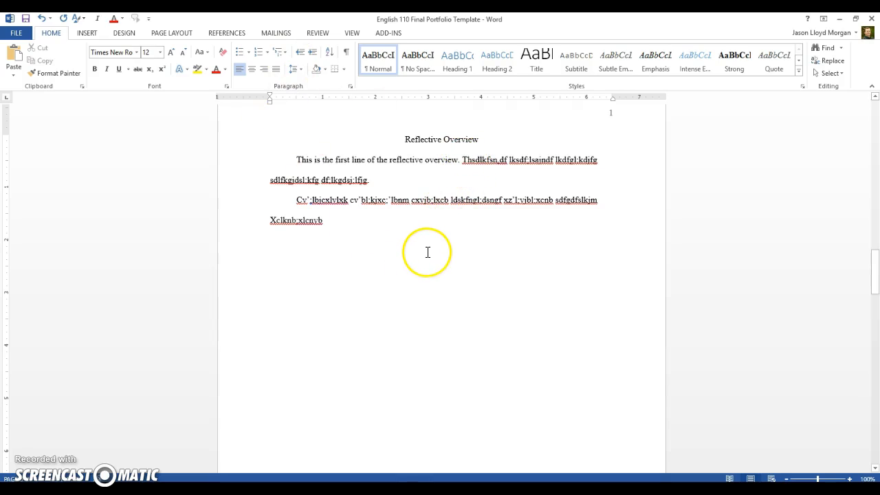
left_click_drag(463, 159, 459, 220)
key("Delete")
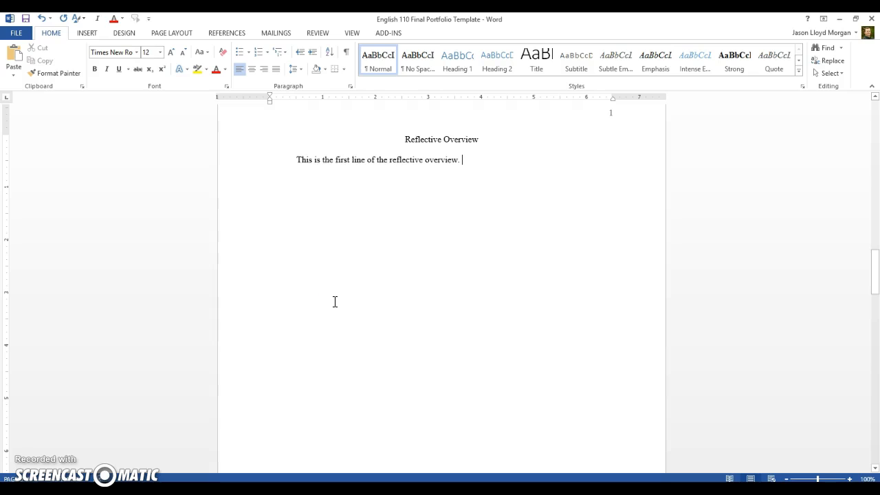
Step: Delete all blank lines between the Reflective Overview sentence and the Inquiry Email heading
key("Delete")
key("Delete")
key("Delete")
key("Delete")
key("Delete")
key("Delete")
key("Delete")
key("Delete")
key("Delete")
key("Delete")
key("Delete")
key("Delete")
key("Delete")
key("Delete")
key("Delete")
key("Delete")
key("Delete")
key("Delete")
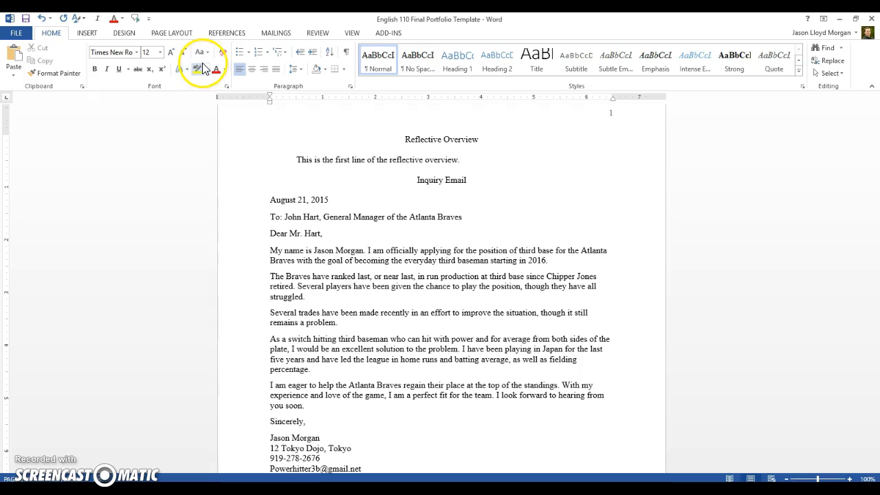
Step: Insert a page break directly after the Reflective Overview sentence
left_click(178, 34)
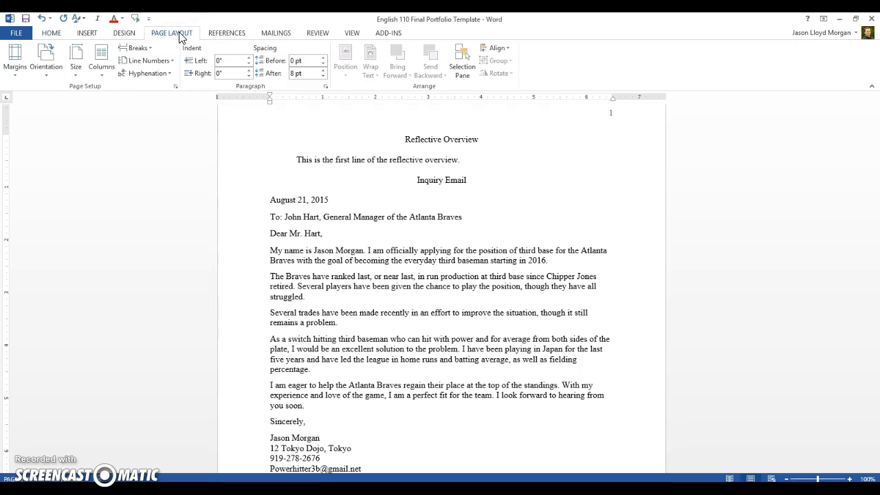
left_click(144, 49)
left_click(143, 49)
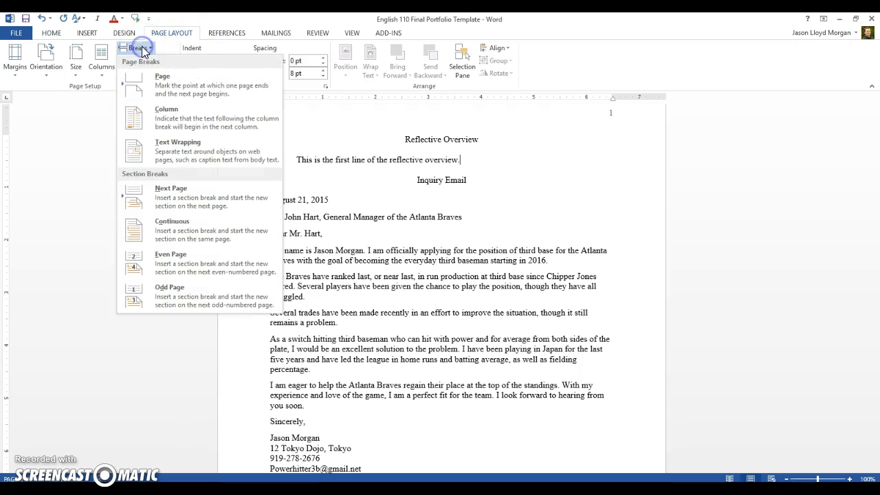
left_click(171, 89)
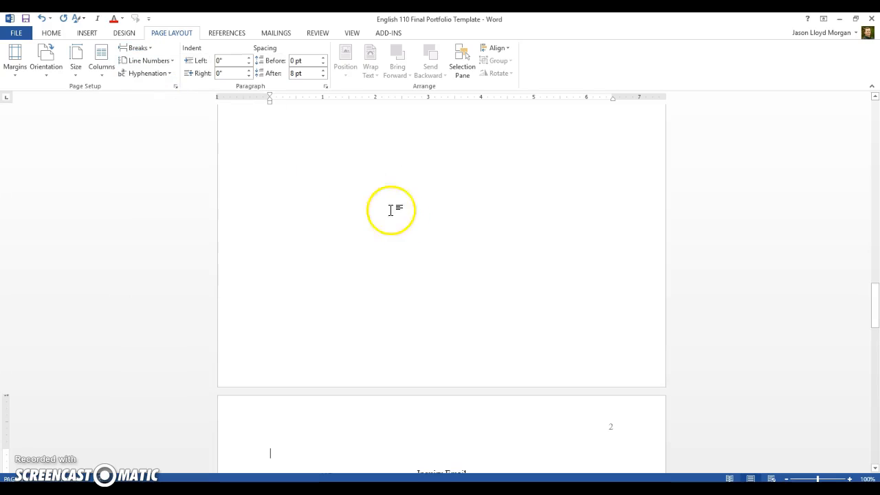
Step: Delete the blank line above the Inquiry Email heading on page 2
scroll(441, 241, "up", 8)
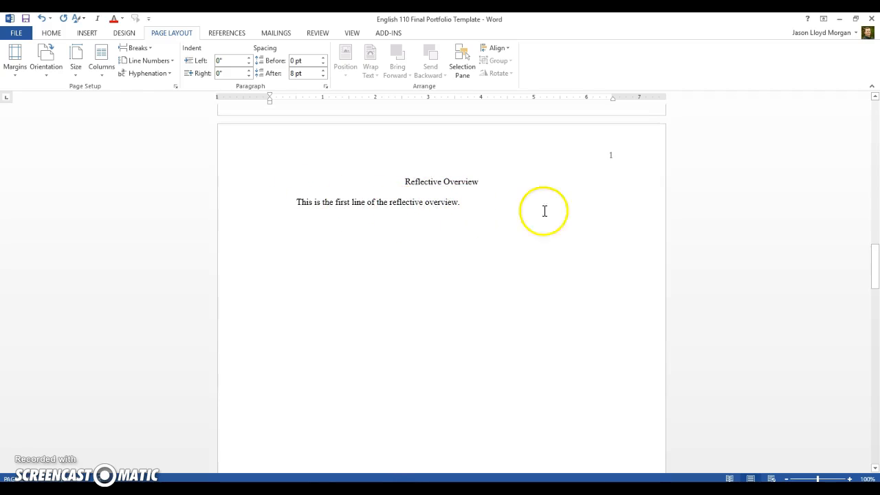
scroll(429, 255, "down", 6)
scroll(433, 247, "down", 4)
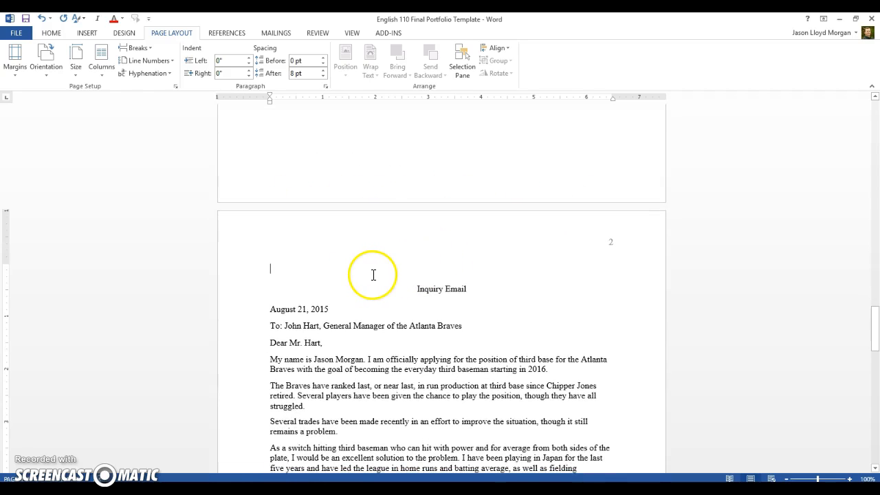
left_click(375, 275)
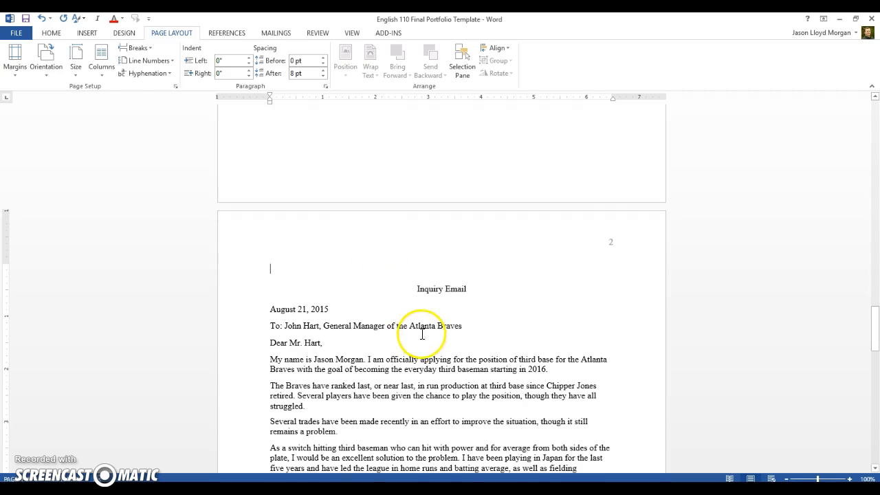
key("Delete")
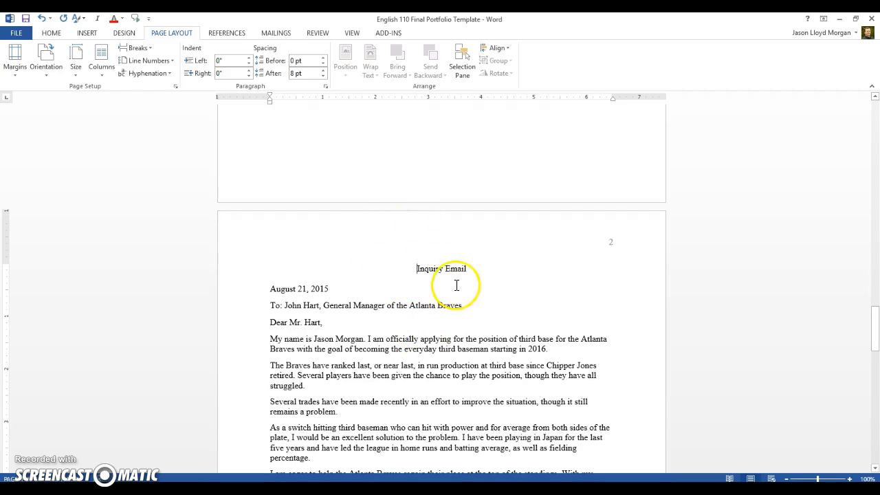
Step: Compare the Reflective Overview and Inquiry Email pages, and show the formatting marks around the Reflective Overview sentence
scroll(441, 252, "up", 14)
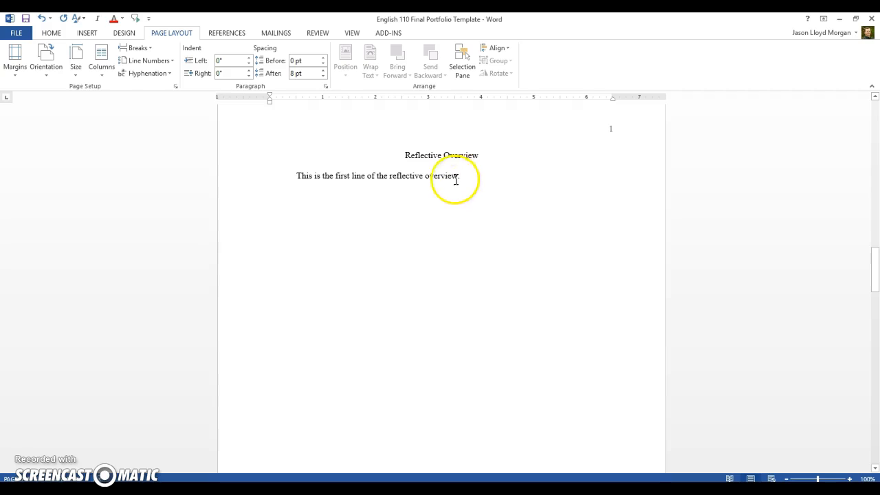
scroll(439, 240, "down", 3)
scroll(451, 216, "up", 2)
scroll(422, 230, "down", 11)
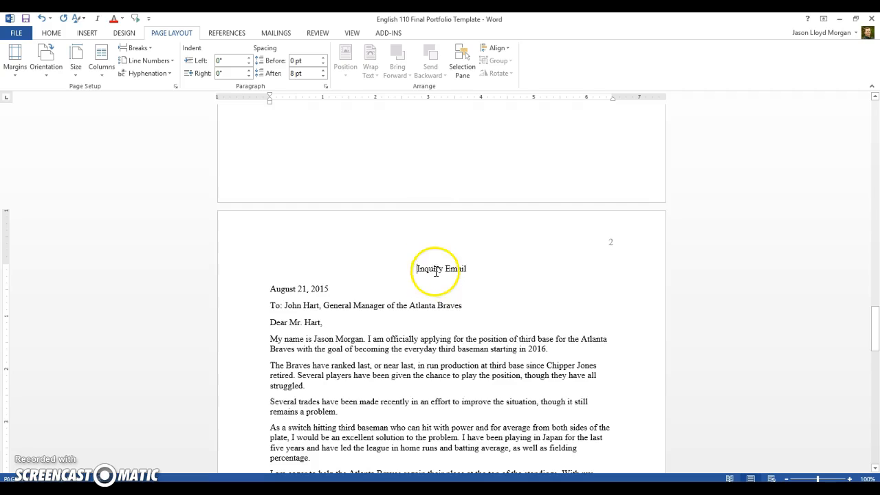
scroll(436, 229, "up", 10)
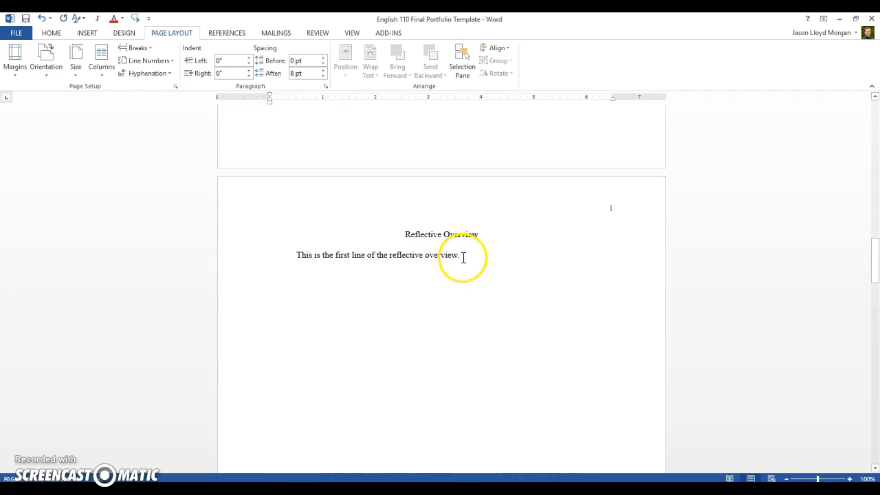
left_click(52, 34)
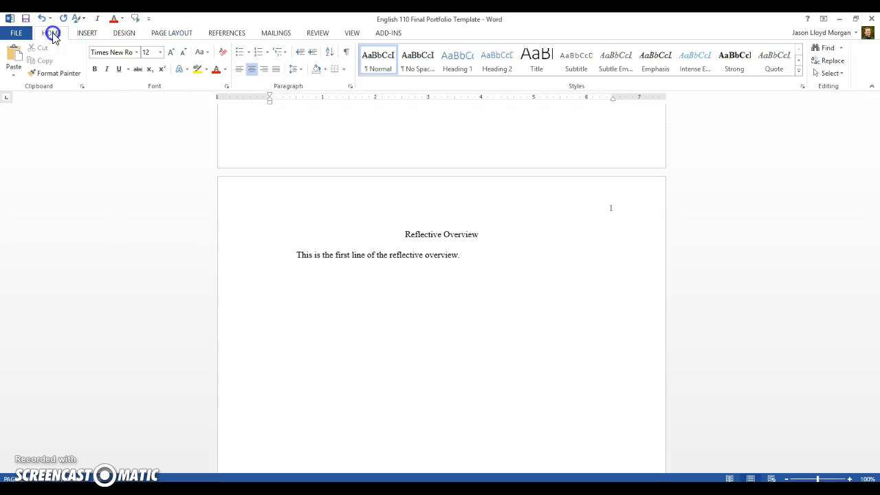
left_click(348, 55)
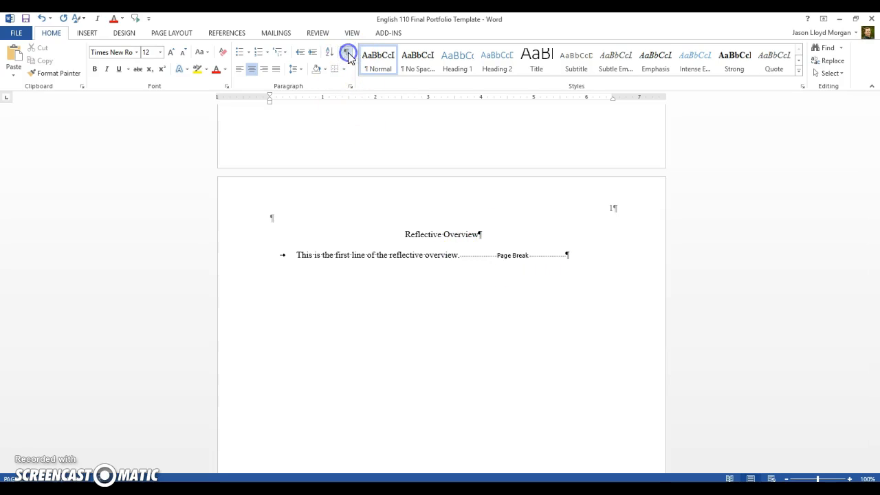
Step: Add several lines of filler text between the Reflective Overview sentence and its page break, and hide the formatting marks
left_click(461, 256)
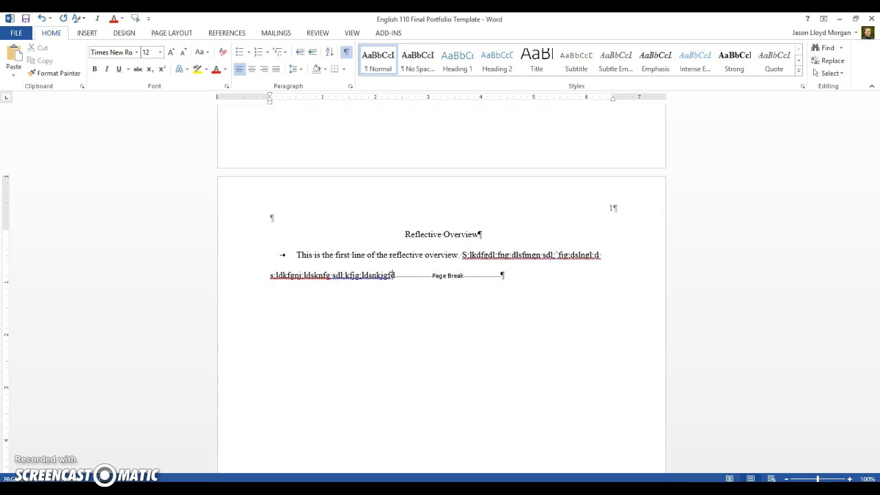
type("dlf;kgjl;dskgnjlkkf ;skdfjl;gndsfg")
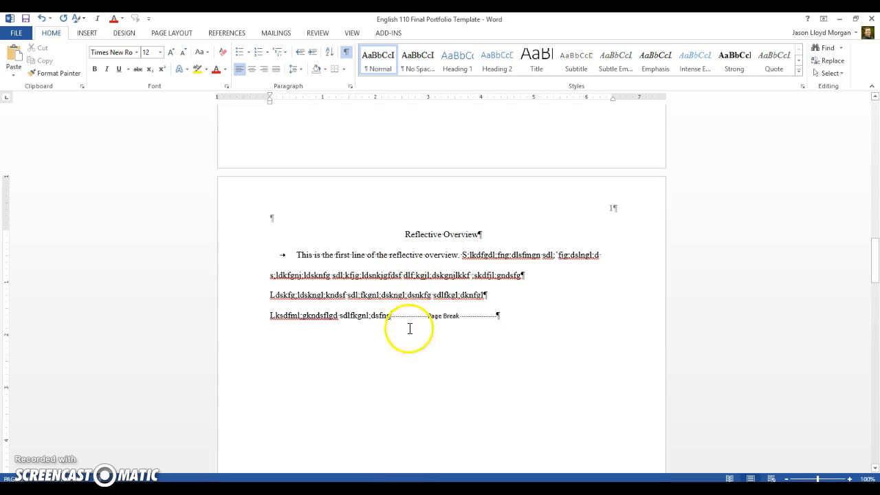
scroll(436, 348, "down", 5)
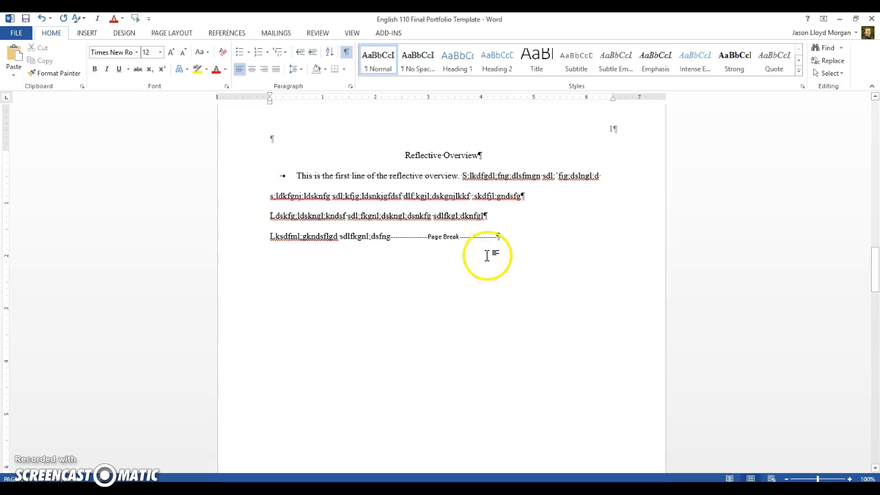
scroll(489, 256, "down", 9)
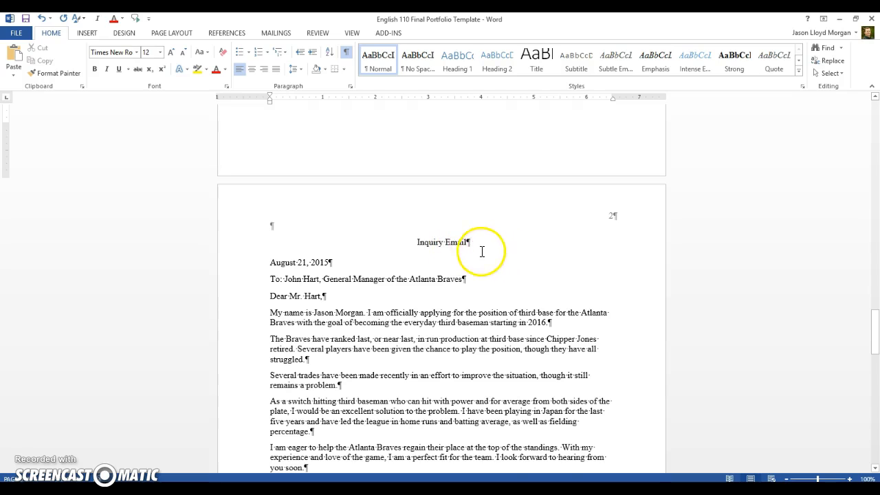
scroll(473, 255, "up", 10)
scroll(484, 203, "up", 5)
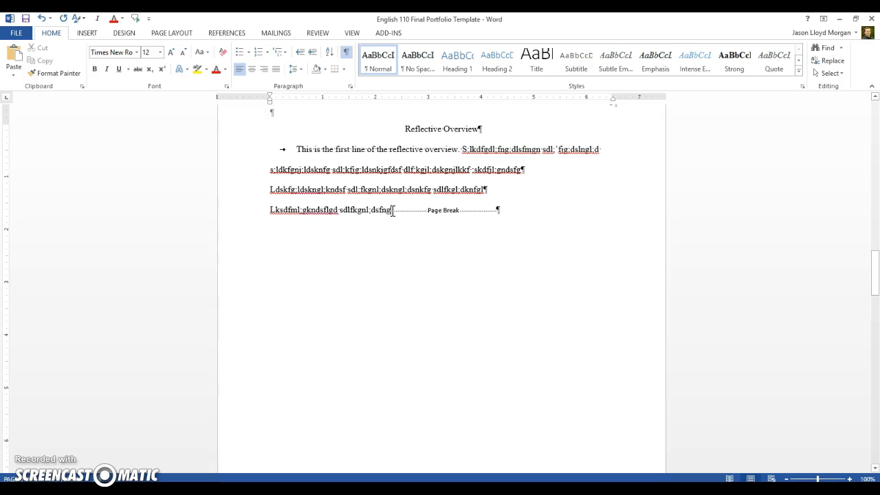
left_click(347, 57)
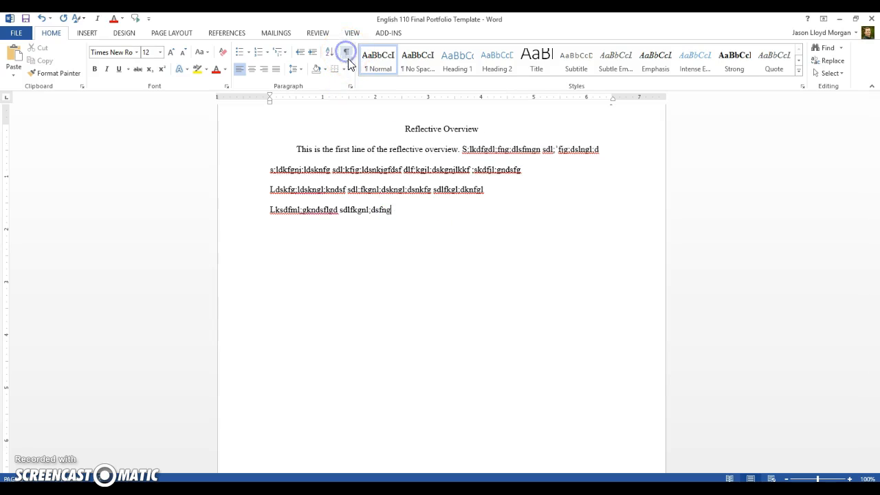
left_click(346, 58)
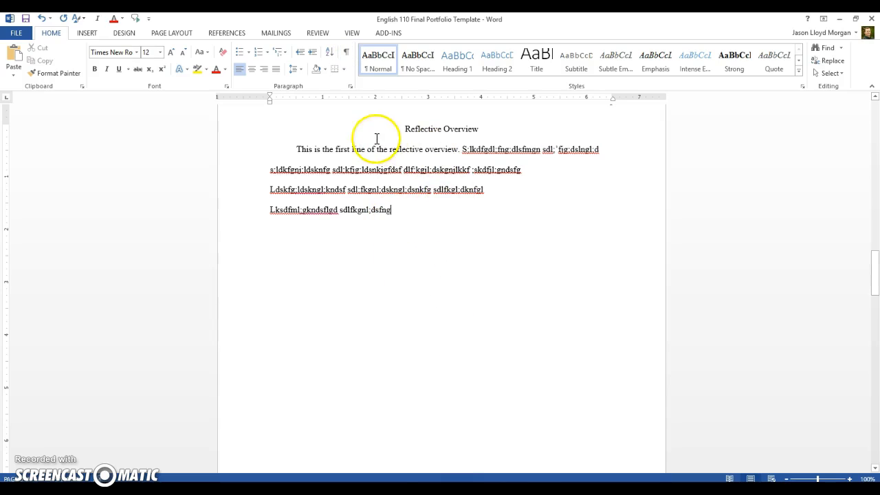
Step: Copy the full essay body from the Compare Contrast sample paper 2 document
left_click(524, 478)
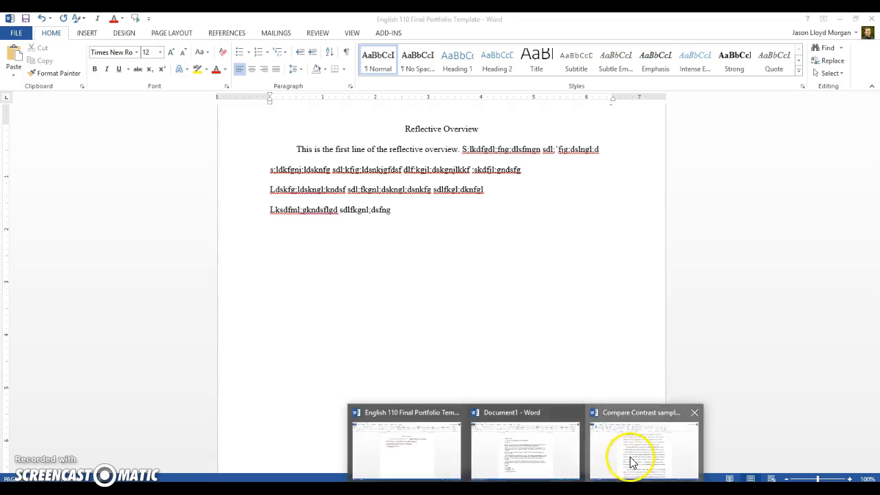
left_click(632, 462)
left_click_drag(295, 114, 605, 395)
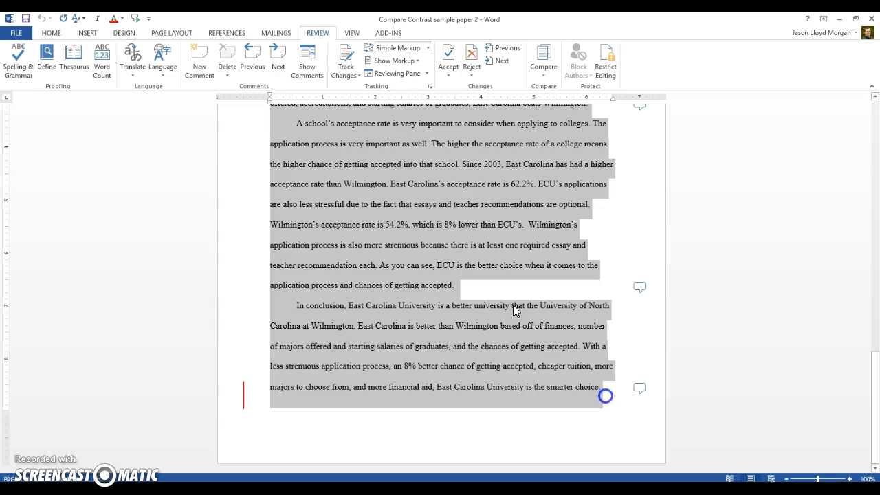
right_click(438, 231)
left_click(461, 246)
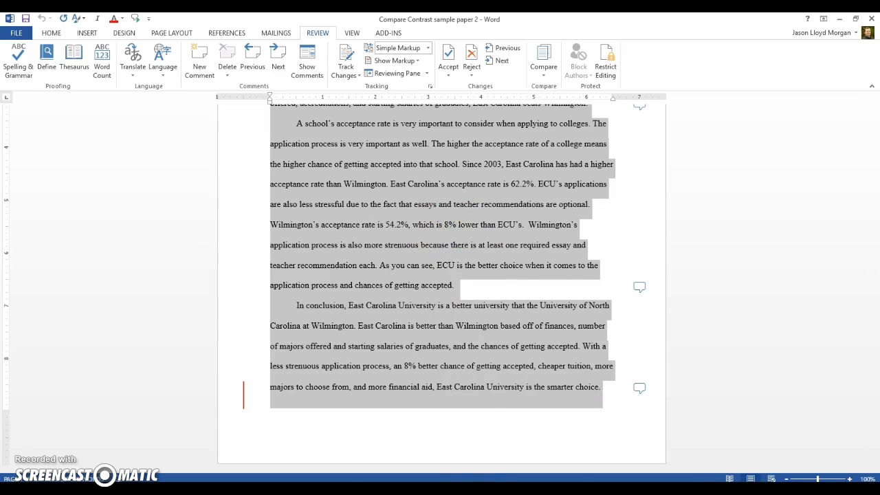
Step: Paste the copied essay into the English 110 Final Portfolio Template on a new line below the Reflective Overview filler text
left_click(418, 437)
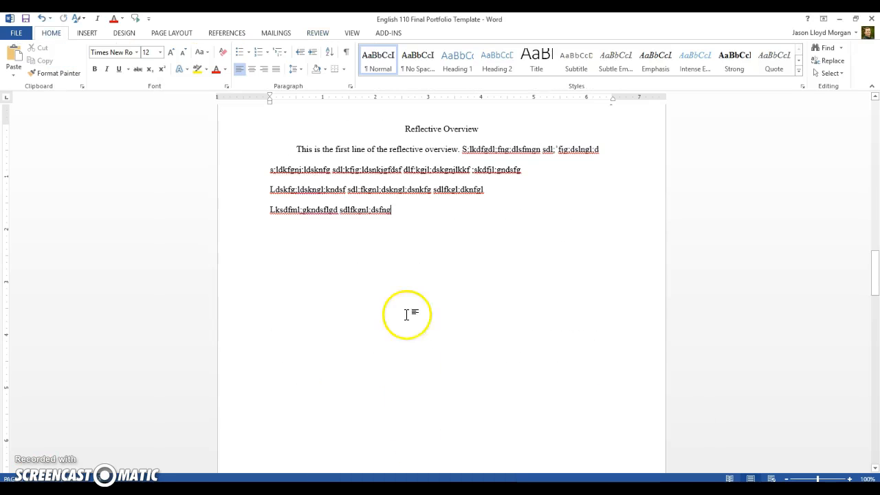
key("Return")
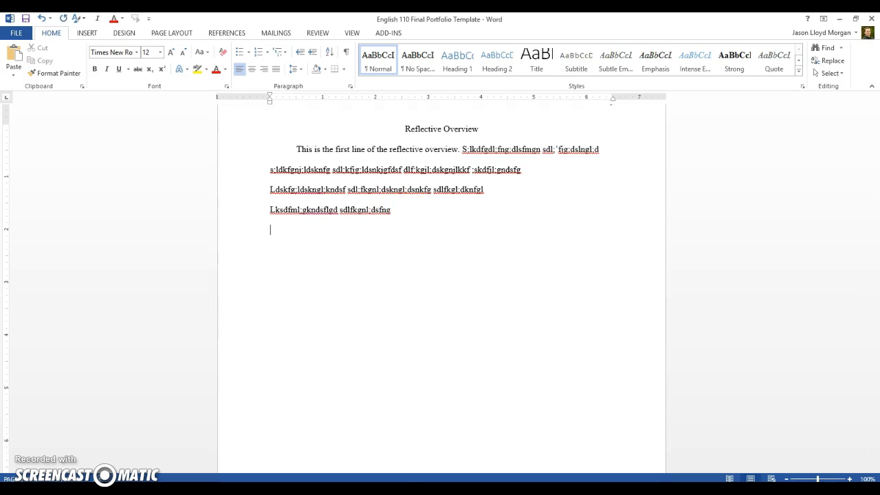
right_click(296, 232)
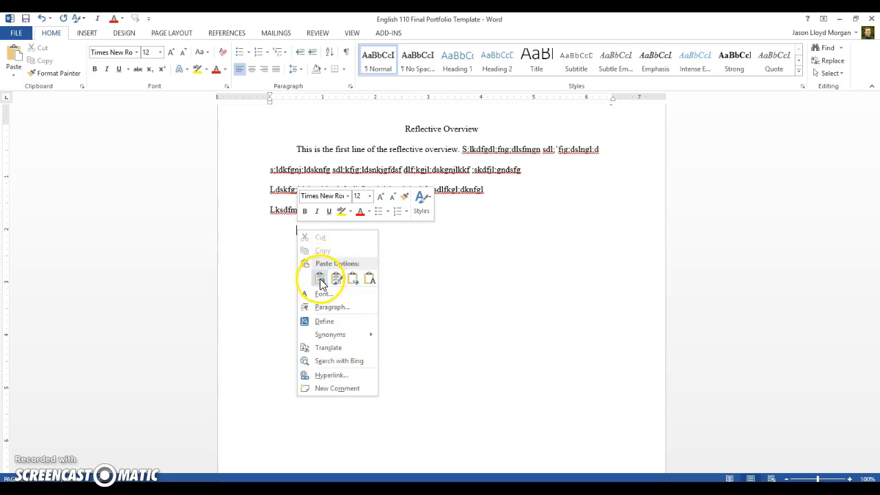
left_click(320, 279)
Step: Examine how the pasted essay runs across the pages and where the Inquiry Email heading starts after it
scroll(486, 286, "up", 4)
scroll(485, 286, "up", 10)
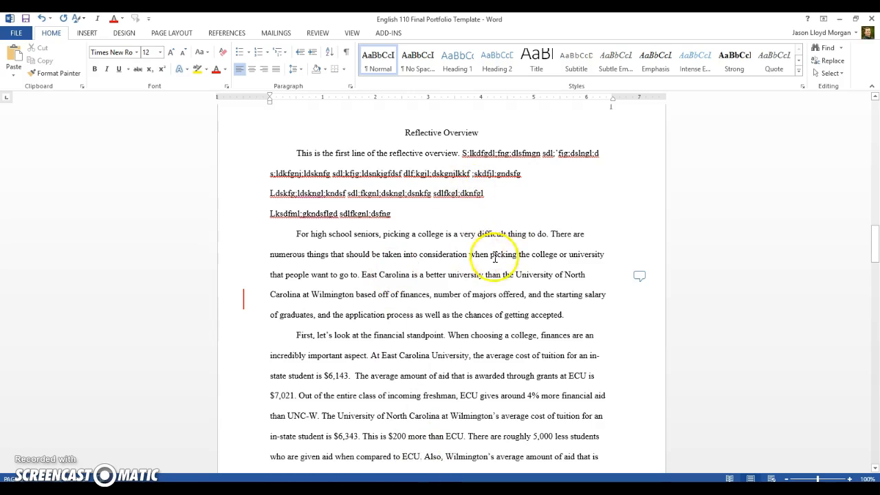
scroll(456, 220, "down", 1)
scroll(455, 222, "down", 10)
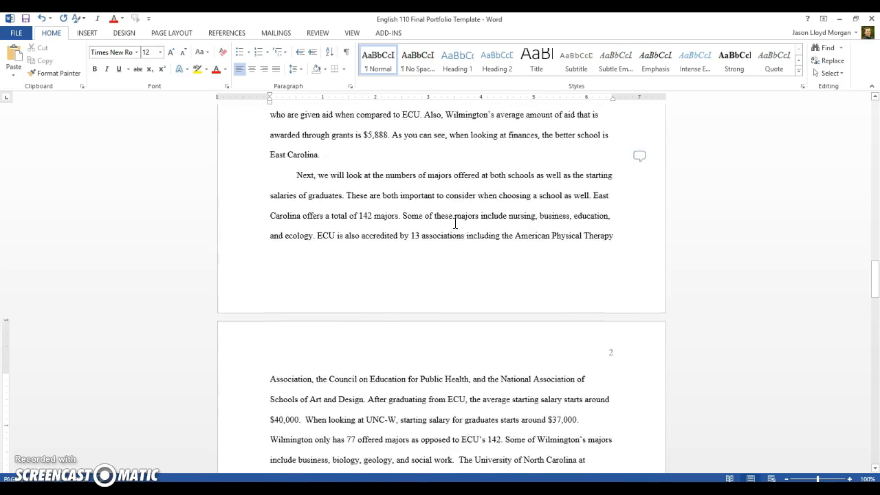
scroll(455, 222, "up", 4)
scroll(455, 222, "down", 16)
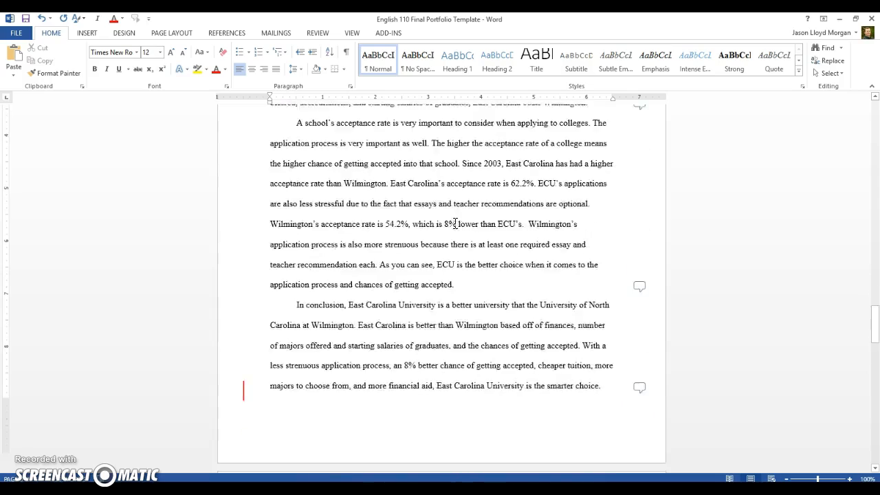
scroll(455, 222, "down", 2)
key("ctrl+v")
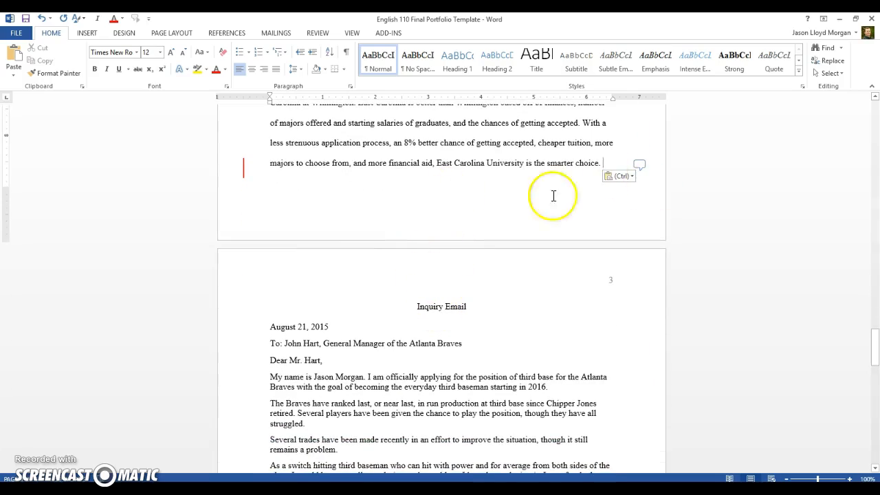
scroll(508, 242, "up", 20)
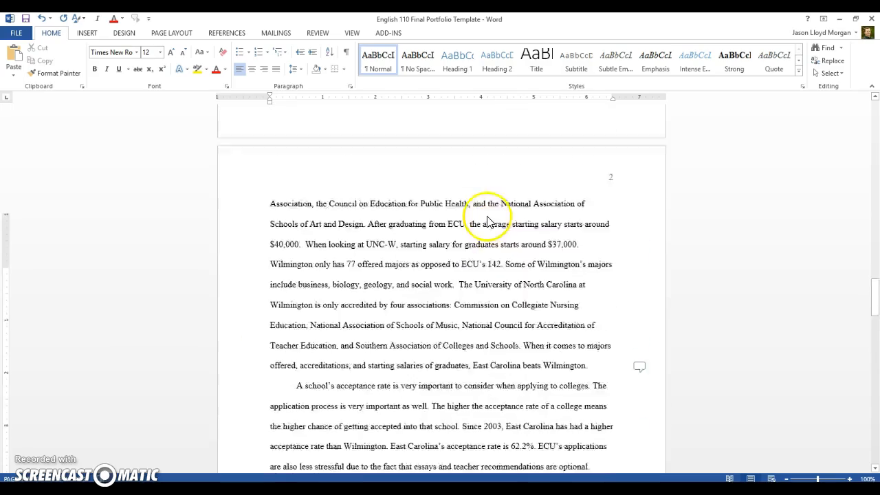
scroll(418, 324, "down", 20)
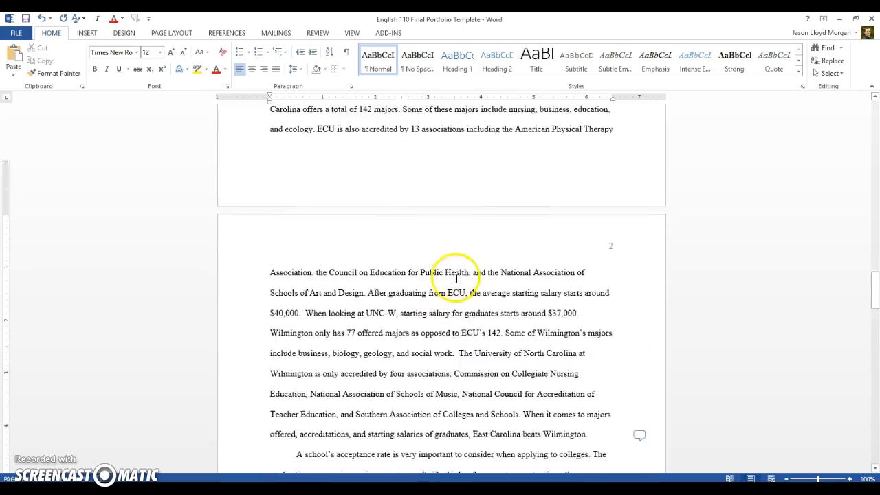
scroll(481, 265, "down", 1)
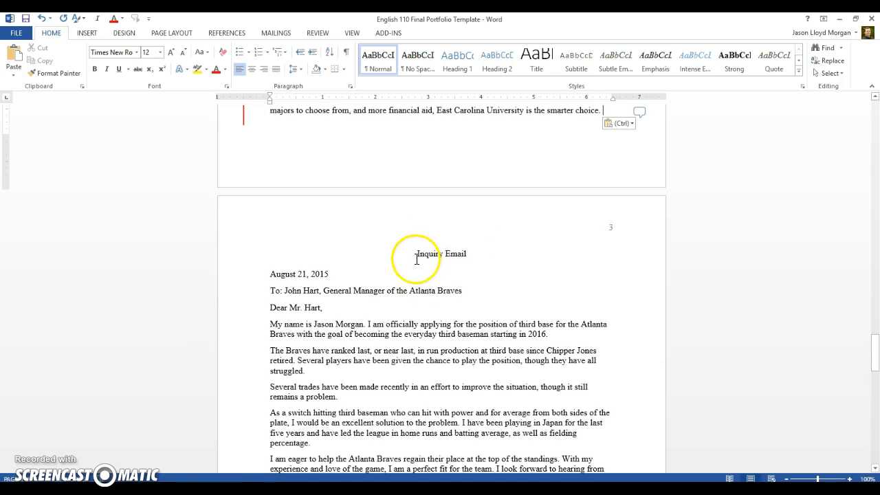
Step: Show the formatting marks and add two lines of filler text between the pasted essay's last sentence and the page break
left_click(348, 53)
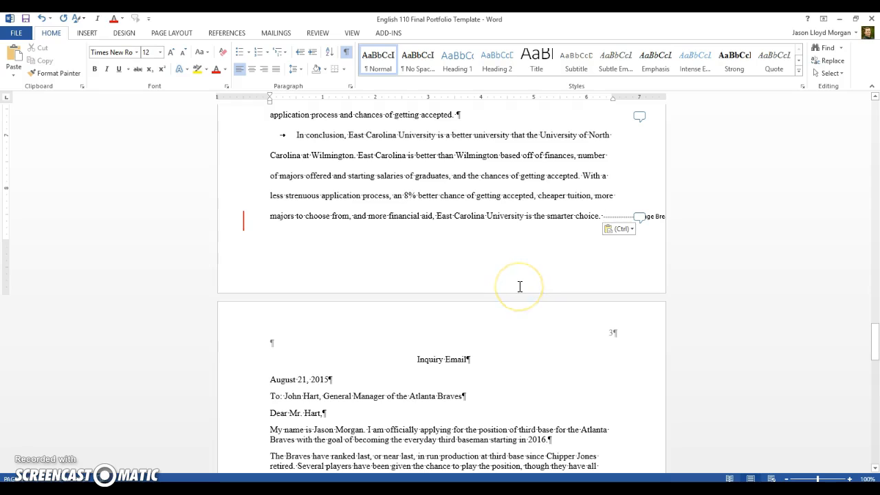
type("lakshc")
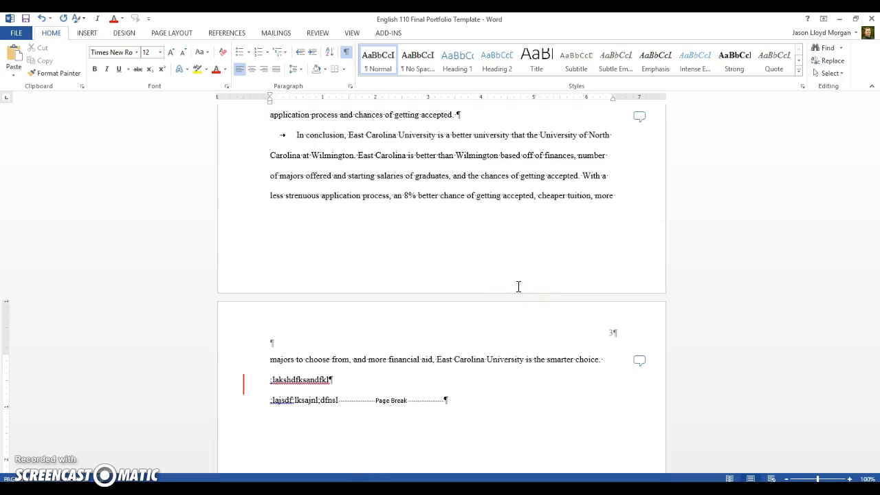
scroll(518, 286, "down", 4)
scroll(529, 292, "down", 4)
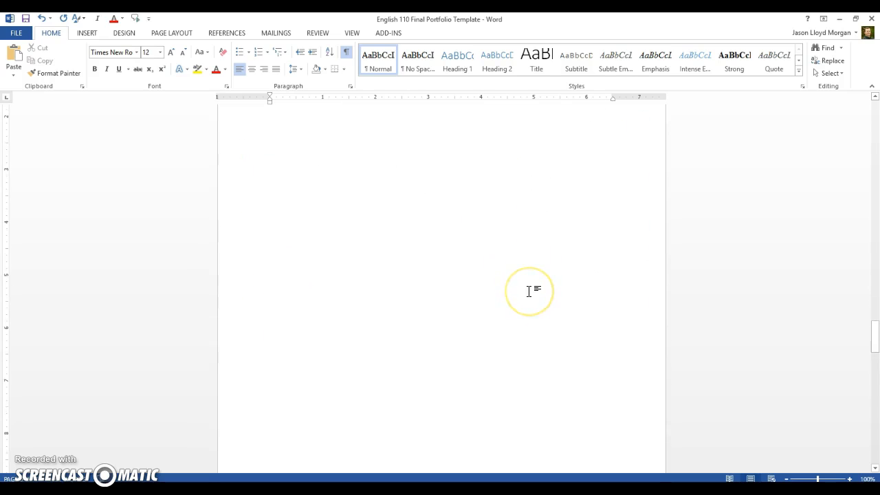
Step: Check the Inquiry Email heading's position with formatting marks hidden, and show the marks again at the filler text's page break
left_click(347, 55)
scroll(499, 244, "down", 3)
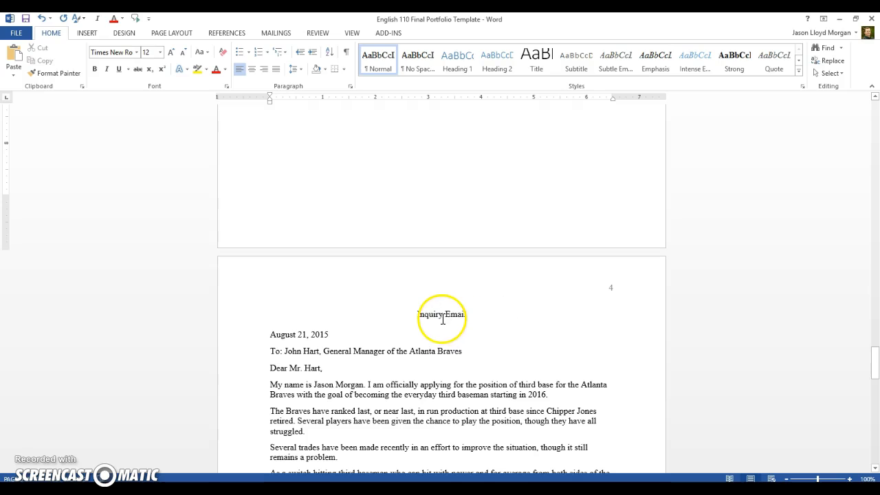
scroll(526, 307, "up", 12)
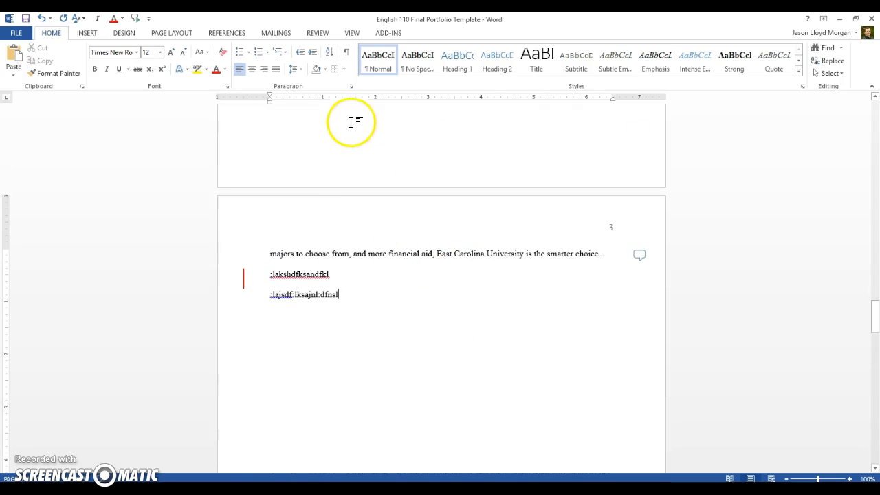
left_click(347, 55)
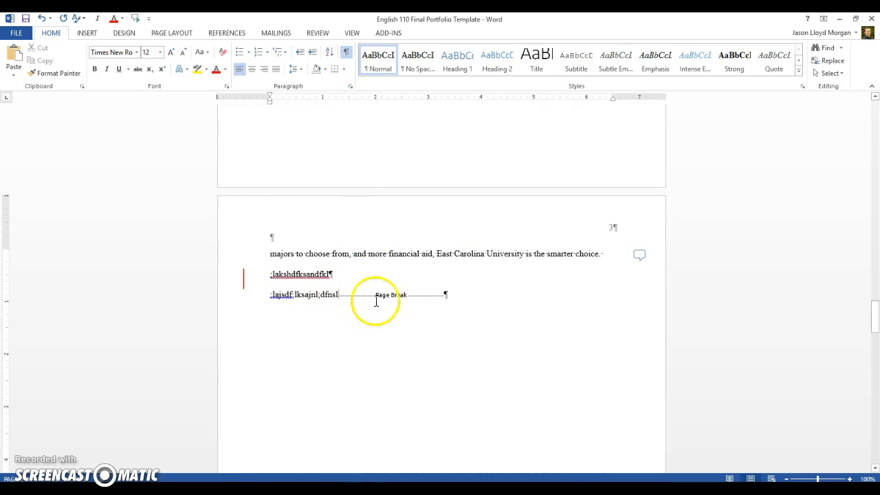